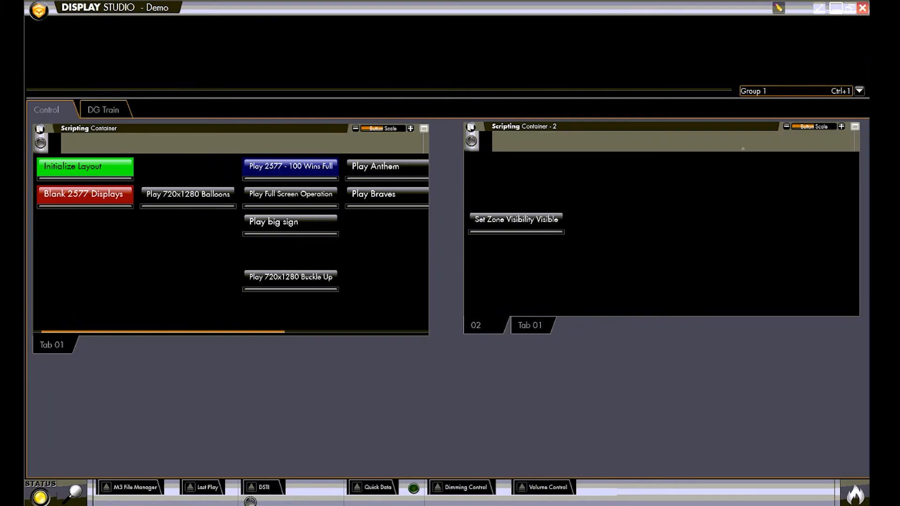
Step: Look over the main menu commands and the DG Train page, returning to the Control page
left_click(40, 19)
mouse_move(47, 24)
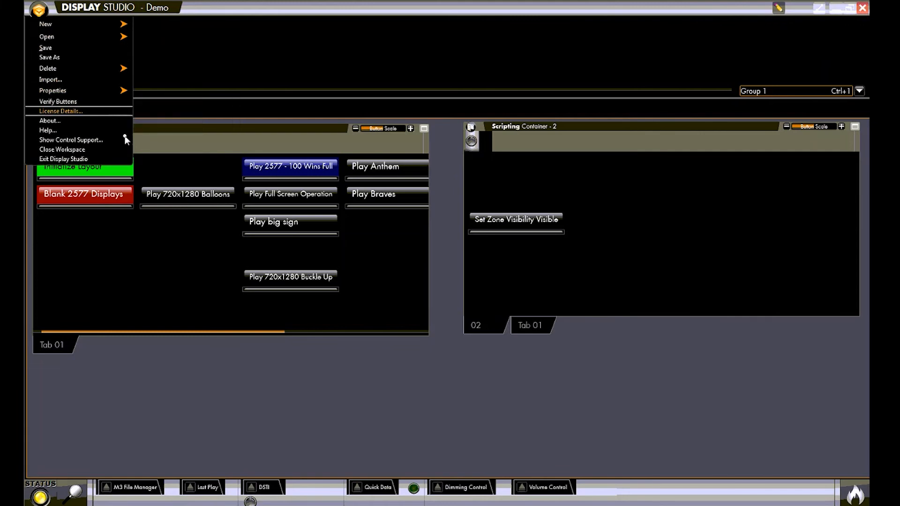
left_click(204, 74)
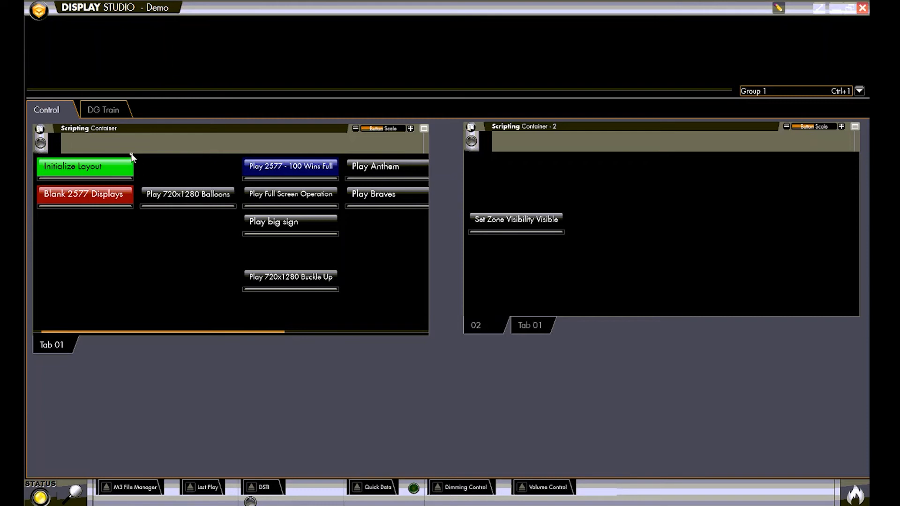
left_click(107, 109)
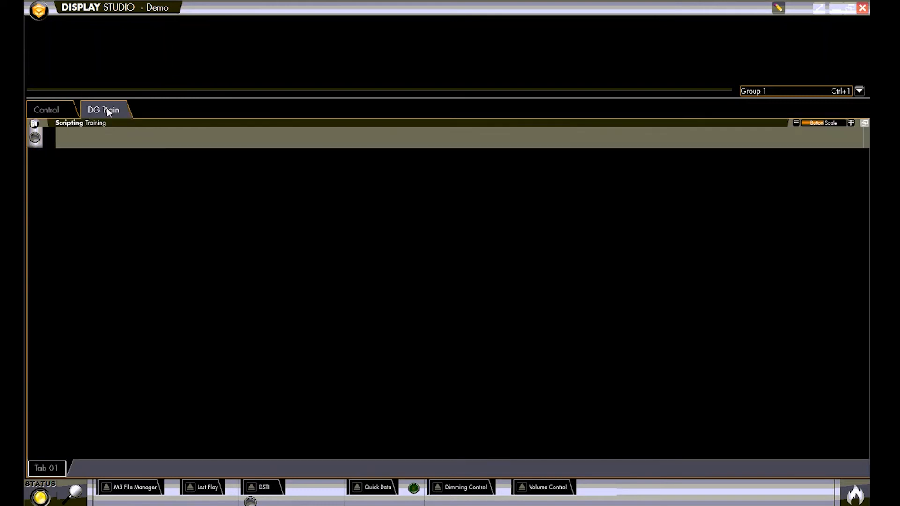
left_click(59, 110)
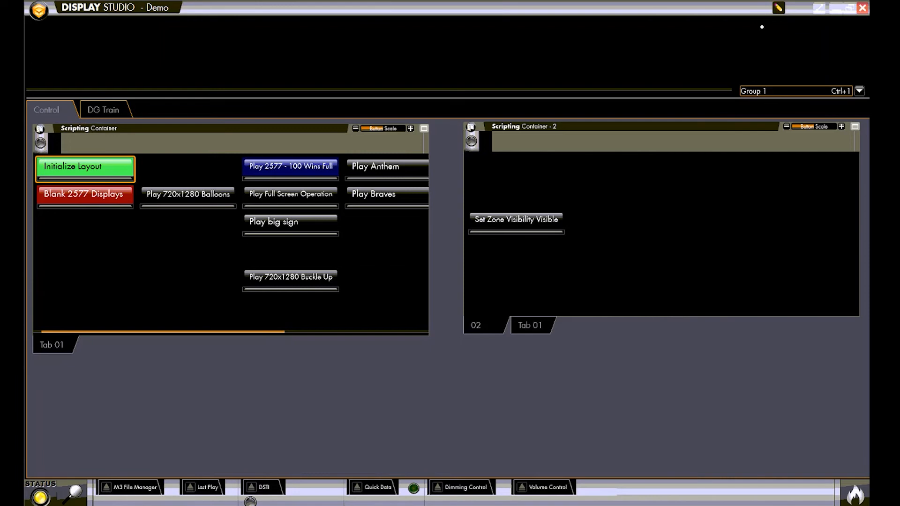
Step: Examine the system status entries for the connected players, the show control server, the workspace buttons and the plugins
left_click(40, 497)
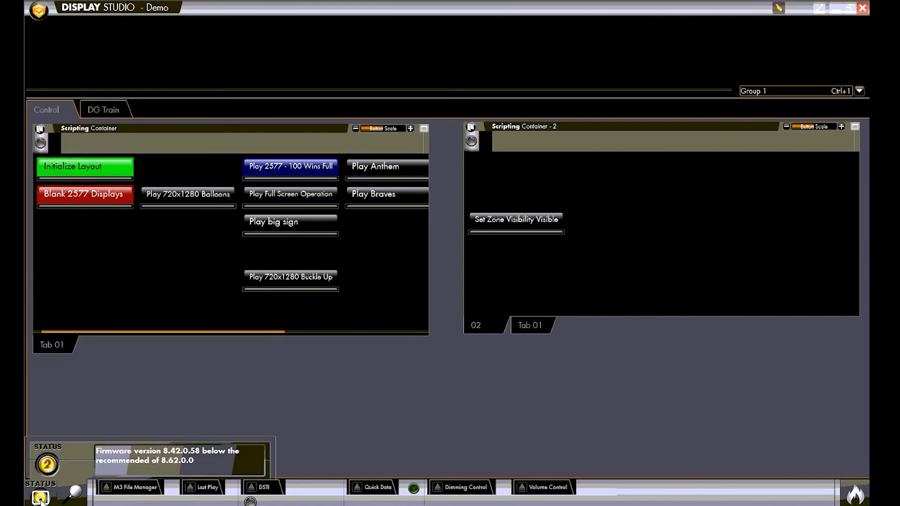
left_click(86, 465)
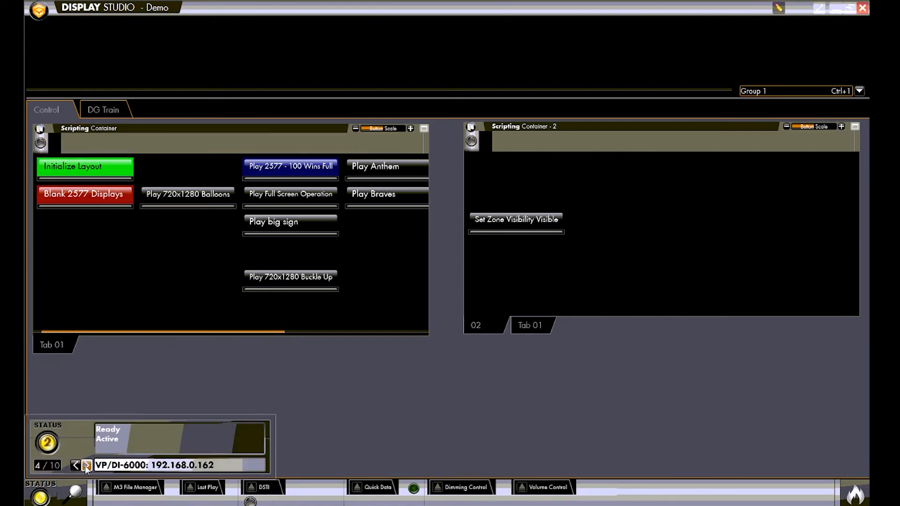
left_click(87, 465)
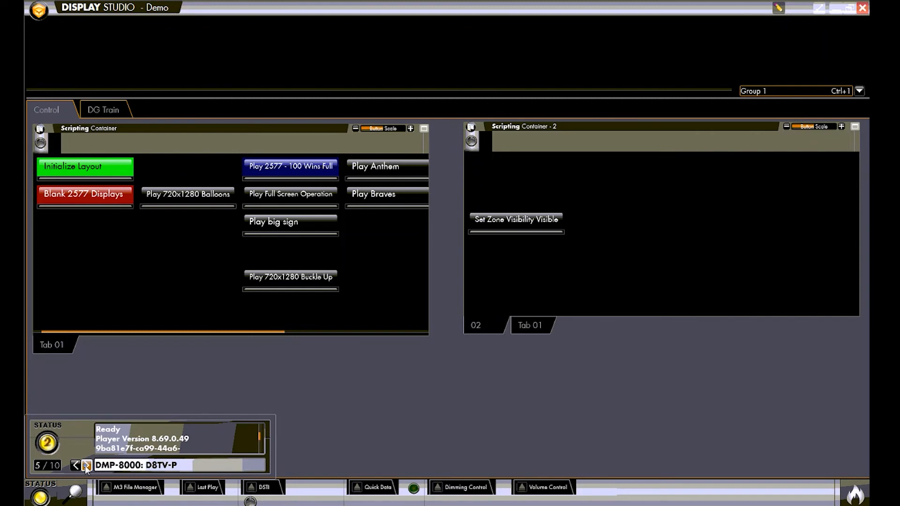
left_click(87, 465)
left_click(86, 465)
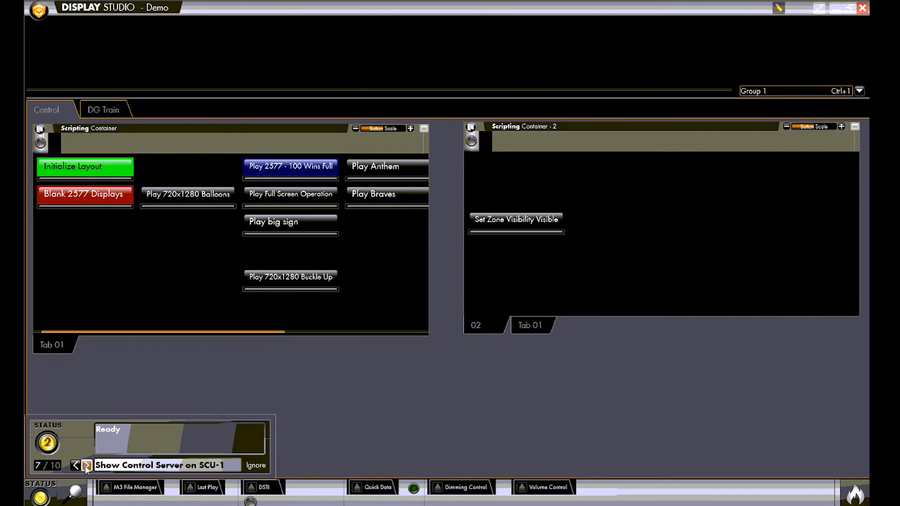
left_click(87, 464)
left_click(86, 465)
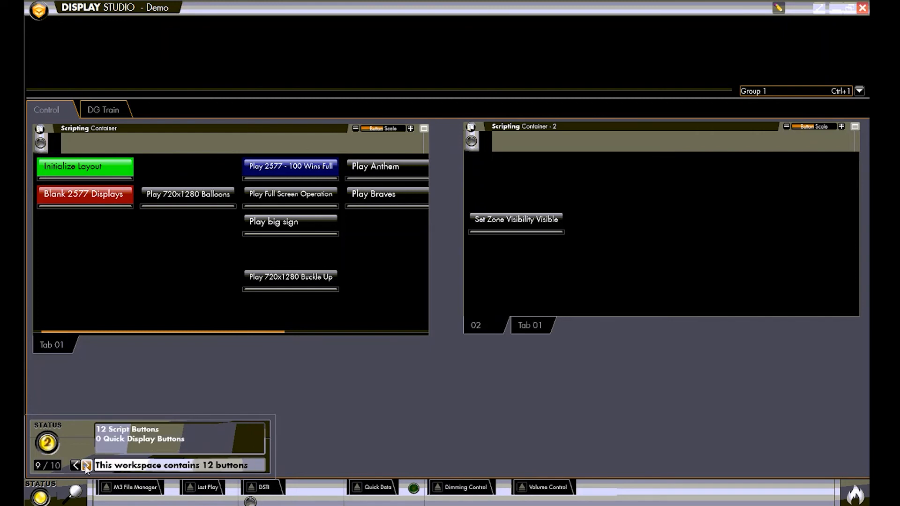
left_click(86, 465)
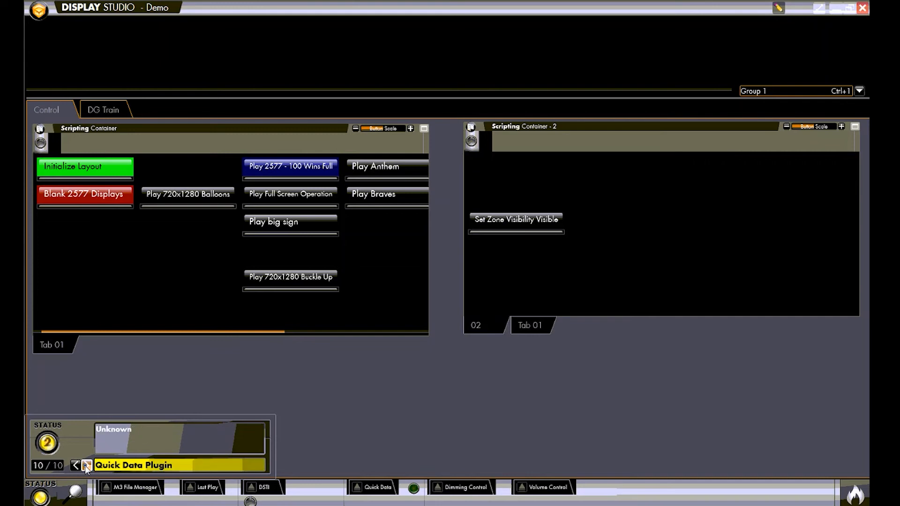
left_click(86, 465)
left_click(87, 465)
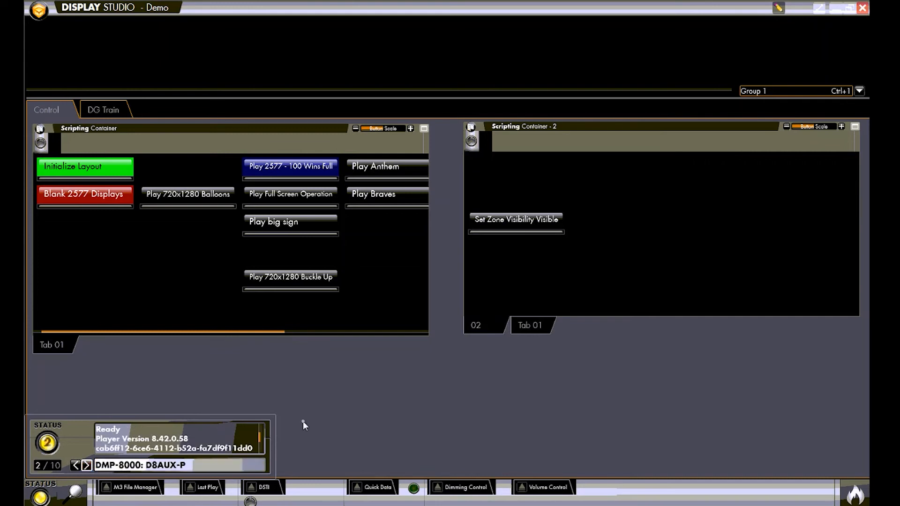
Step: View the M3 File Manager, Last Play and DSTI tools and close them again
left_click(106, 490)
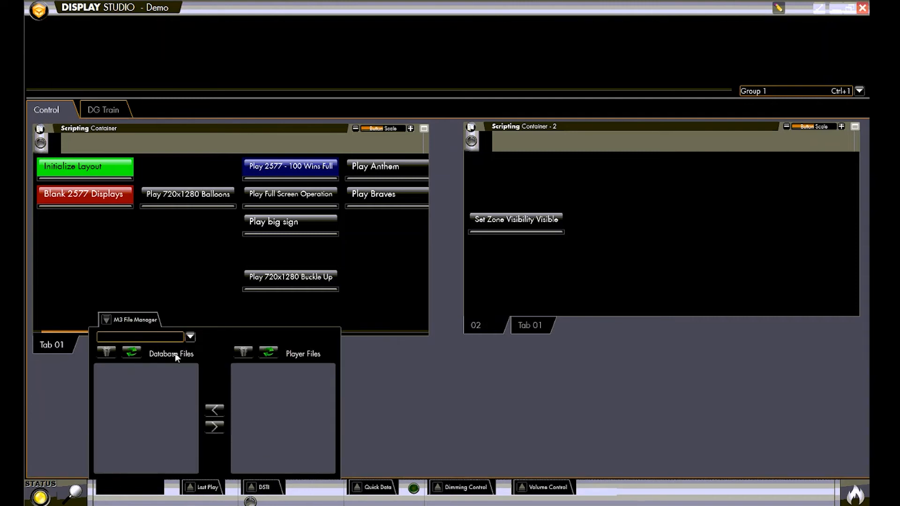
left_click(189, 488)
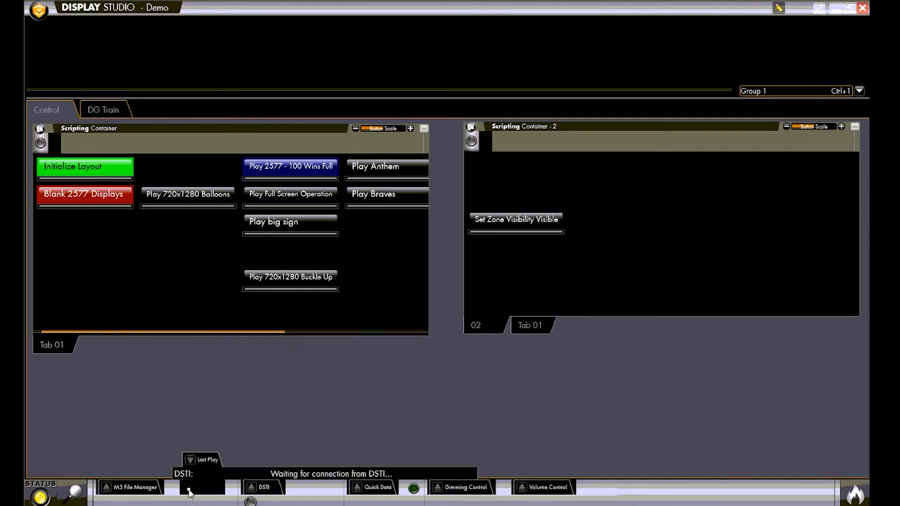
left_click(255, 489)
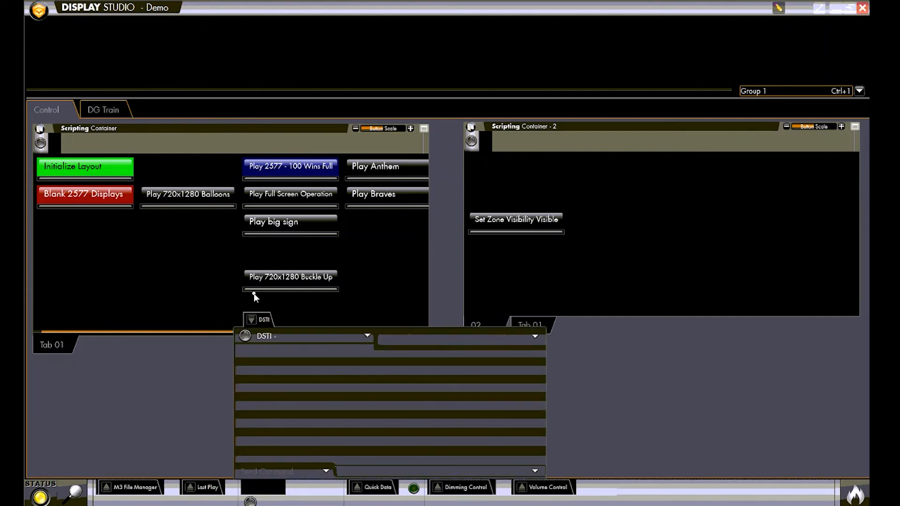
left_click(251, 322)
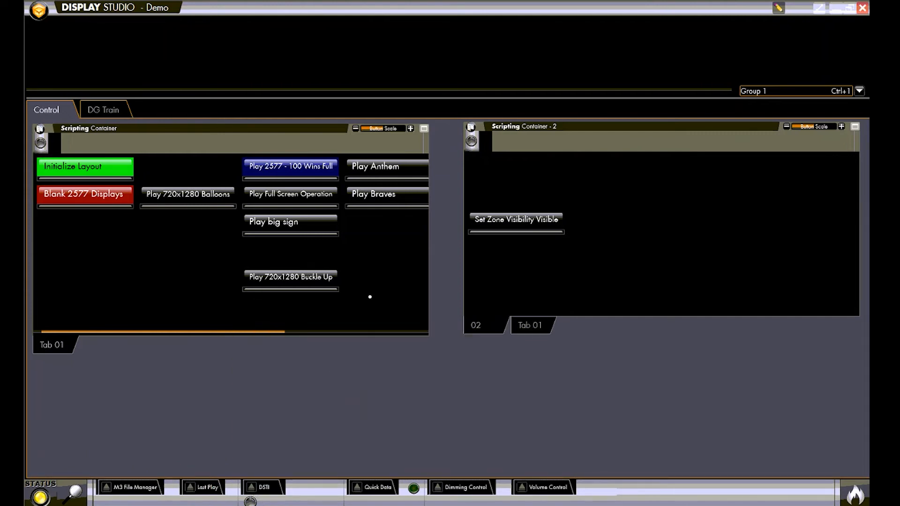
Step: Look over the script buttons in both scripting containers on the Control page
left_click(291, 277)
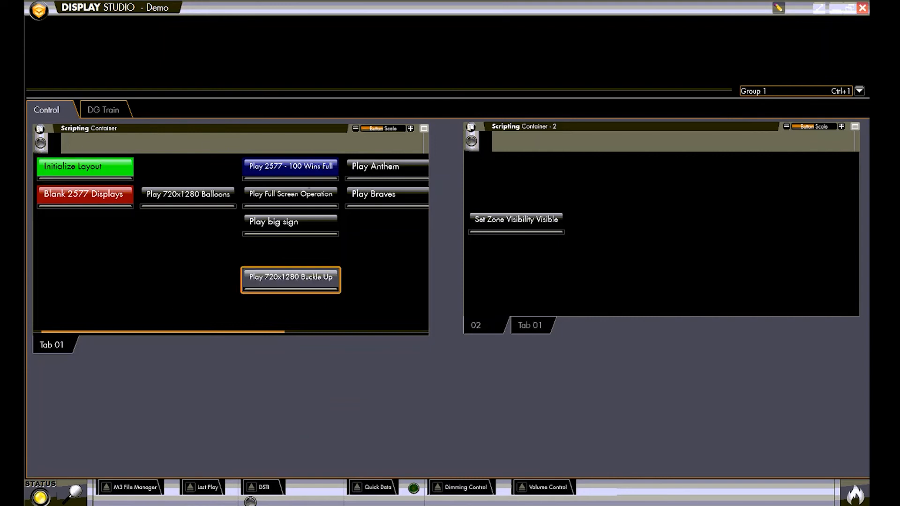
left_click(91, 178)
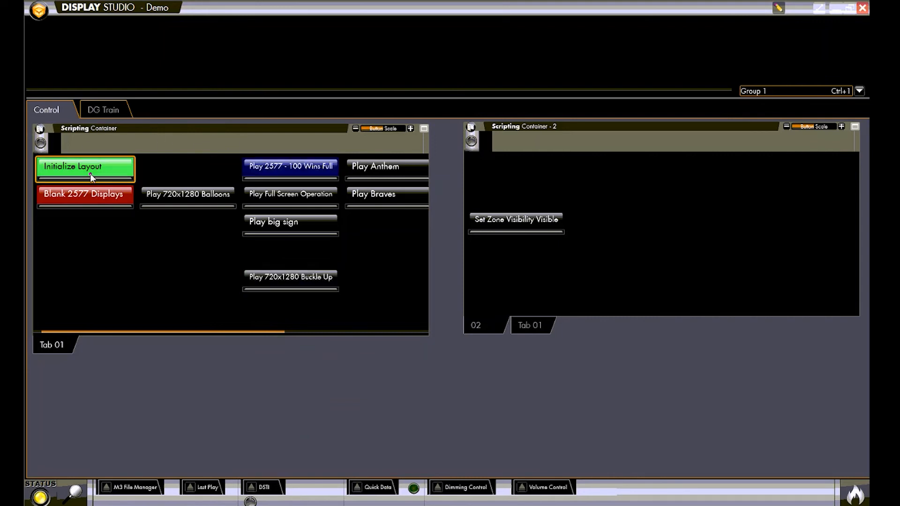
left_click(152, 194)
left_click(293, 188)
left_click(517, 227)
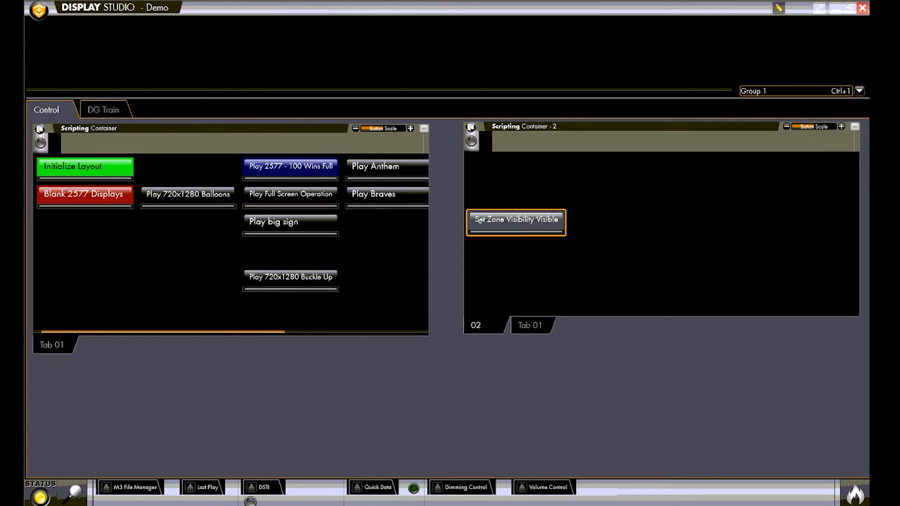
left_click(299, 194)
left_click(286, 224)
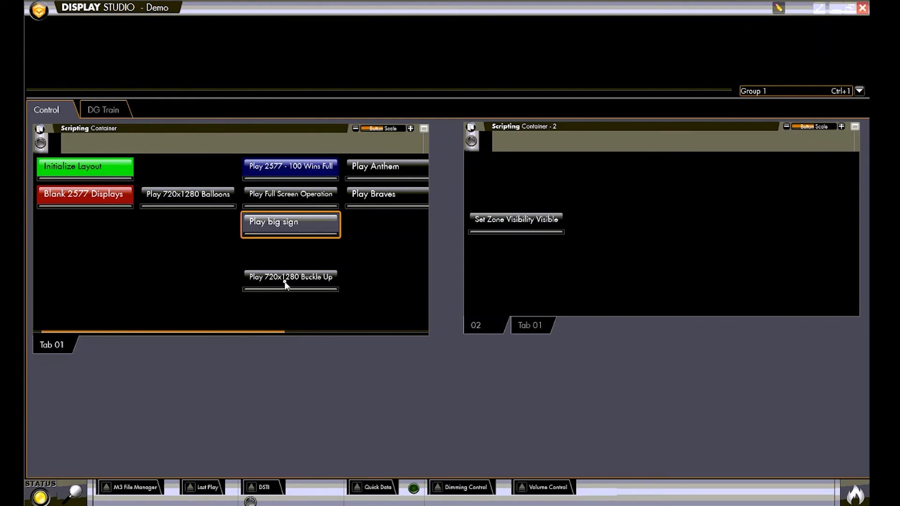
left_click(284, 275)
left_click(65, 197)
left_click(60, 171)
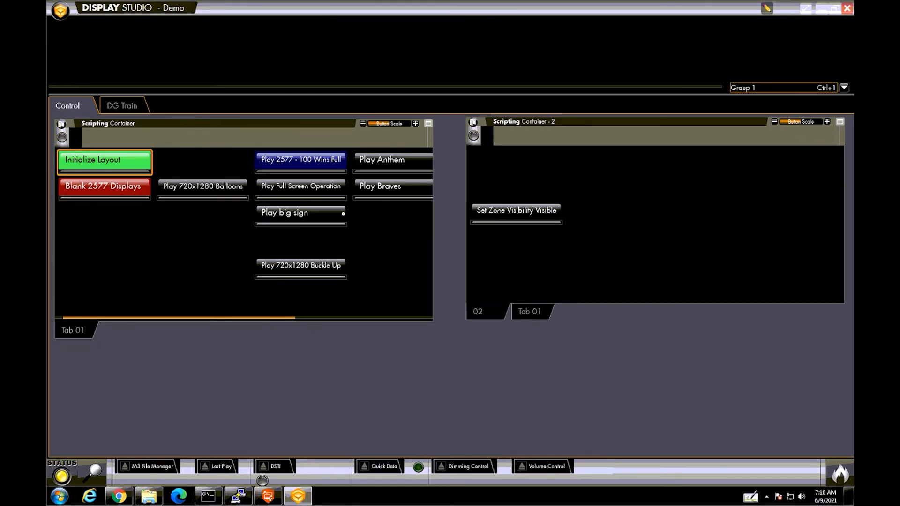
Step: Check the player address 192.168.0.164 in the service configuration and add it to the list
left_click(63, 15)
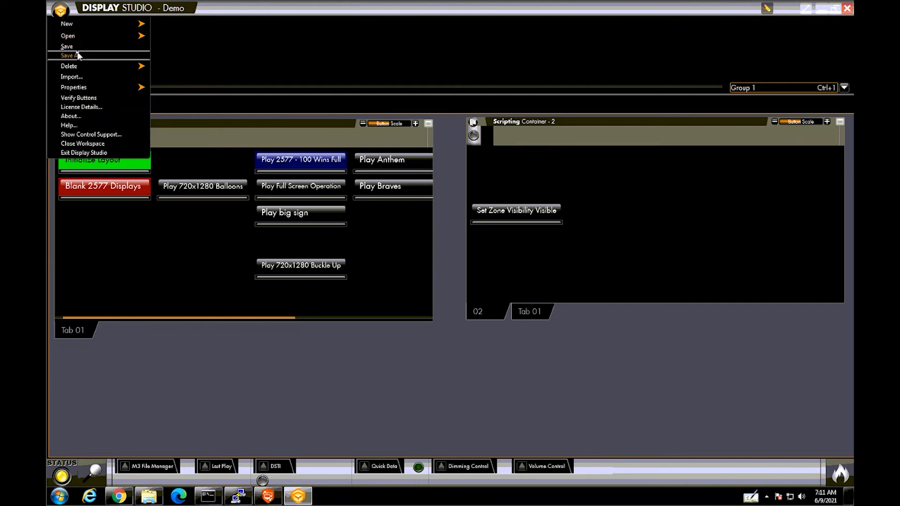
mouse_move(99, 89)
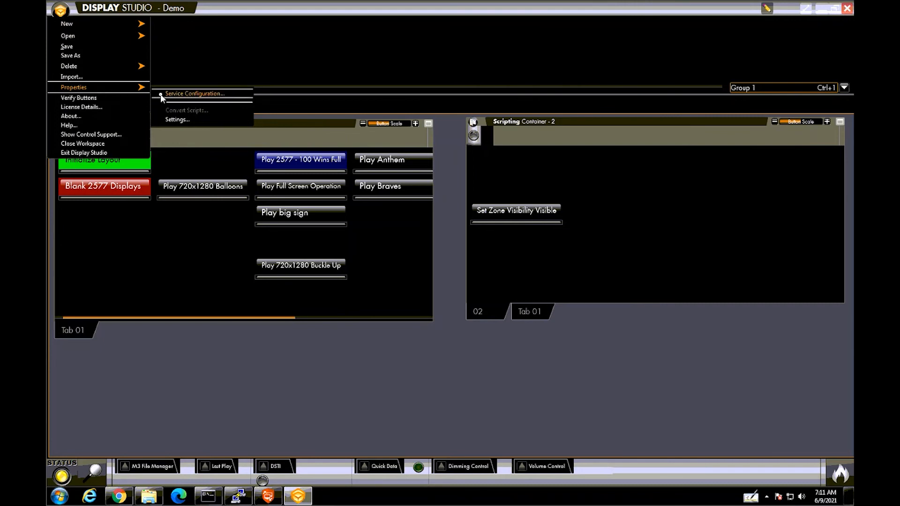
left_click(192, 95)
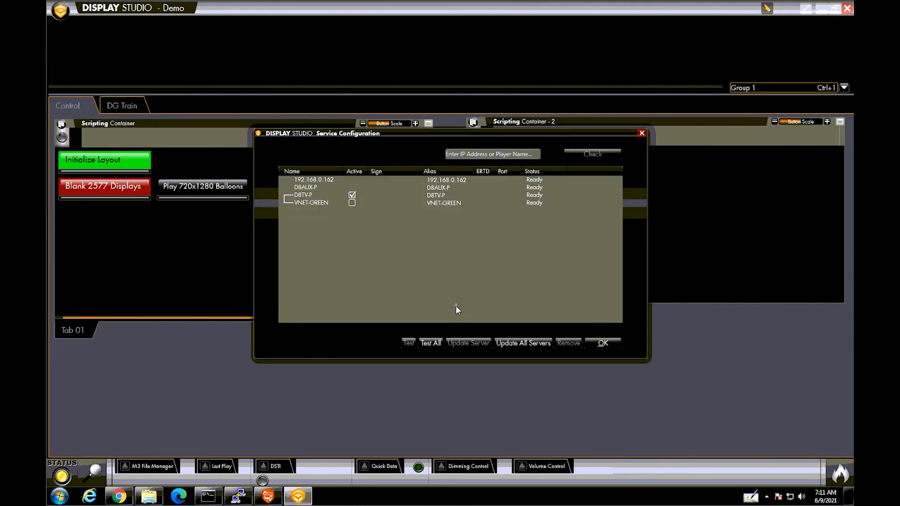
left_click(448, 180)
left_click(460, 195)
left_click(468, 153)
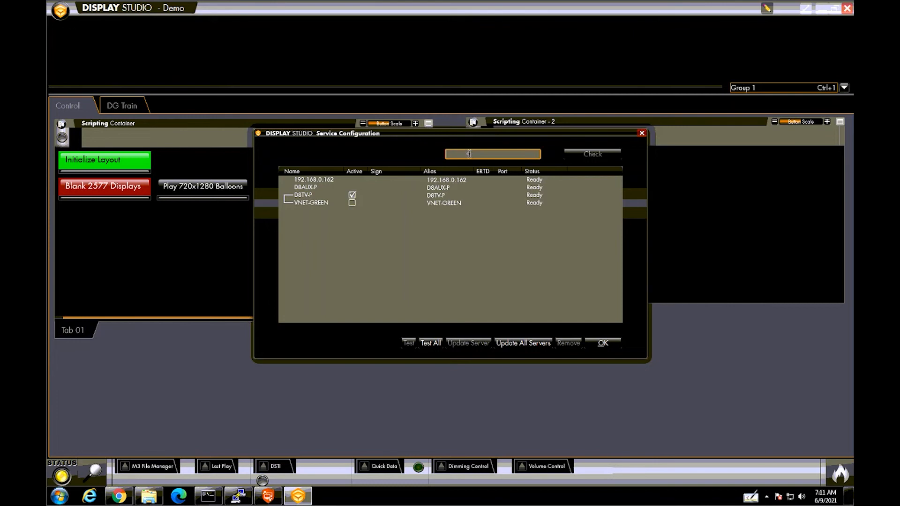
type("192.168.0.164")
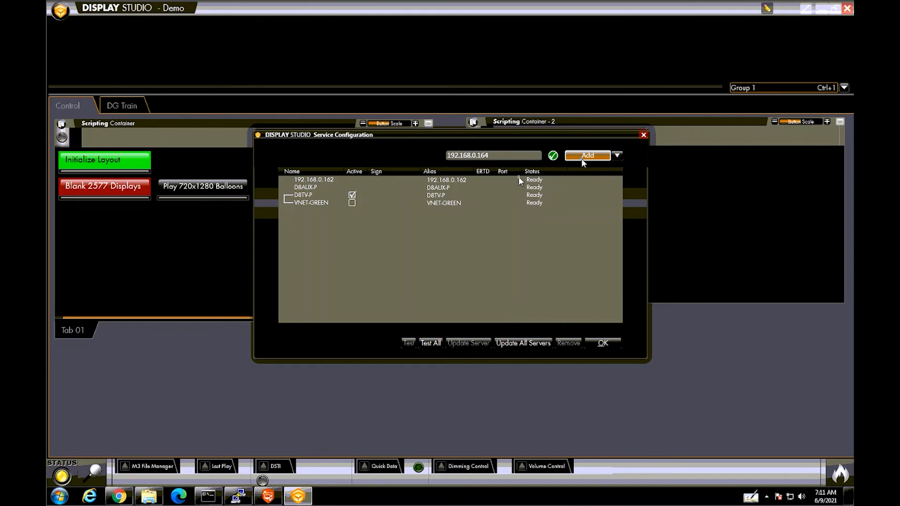
left_click(581, 159)
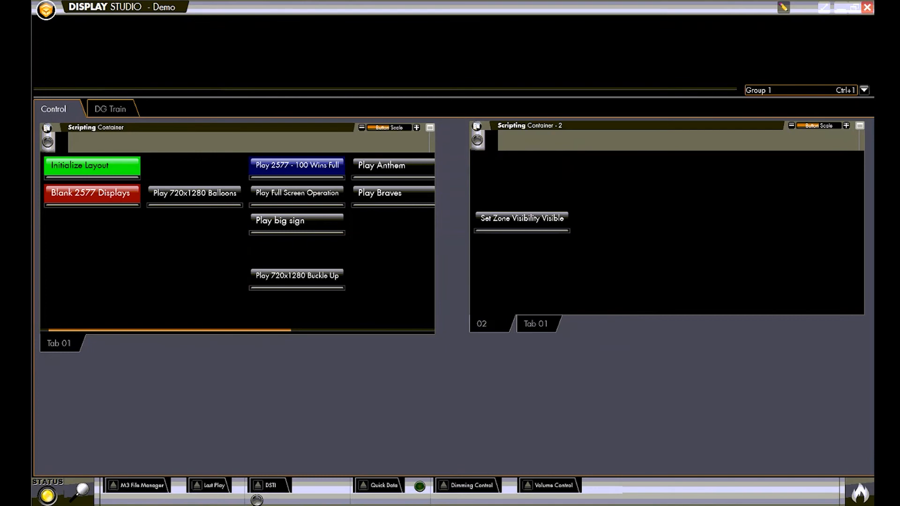
Step: Create a new workspace named Training and have it loaded on saving
left_click(46, 11)
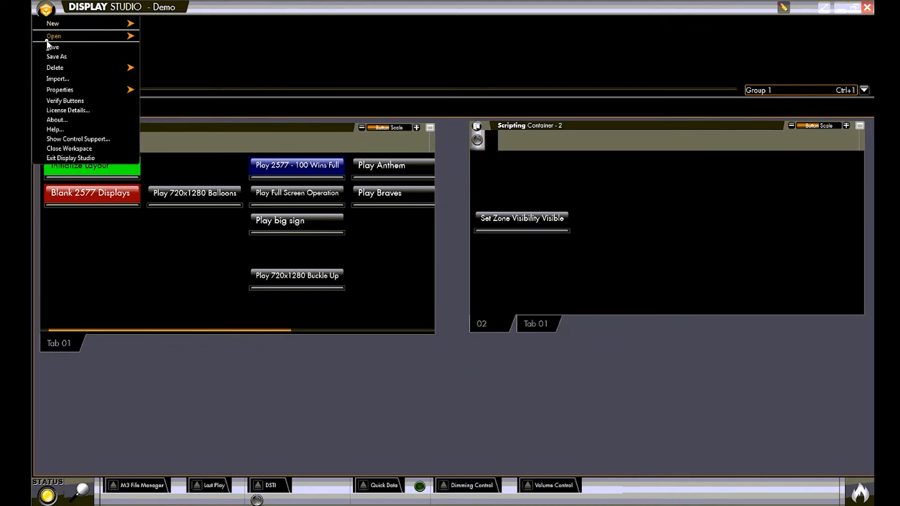
mouse_move(73, 28)
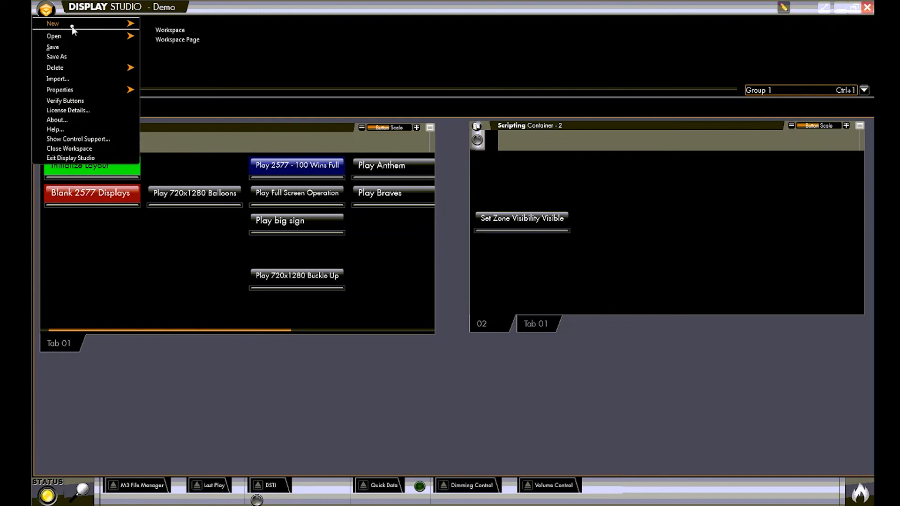
left_click(187, 32)
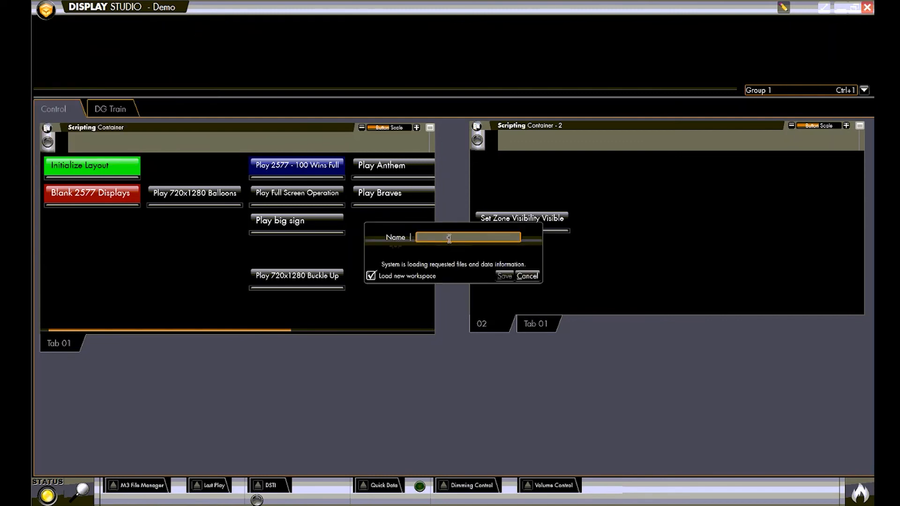
type("Training")
left_click(510, 278)
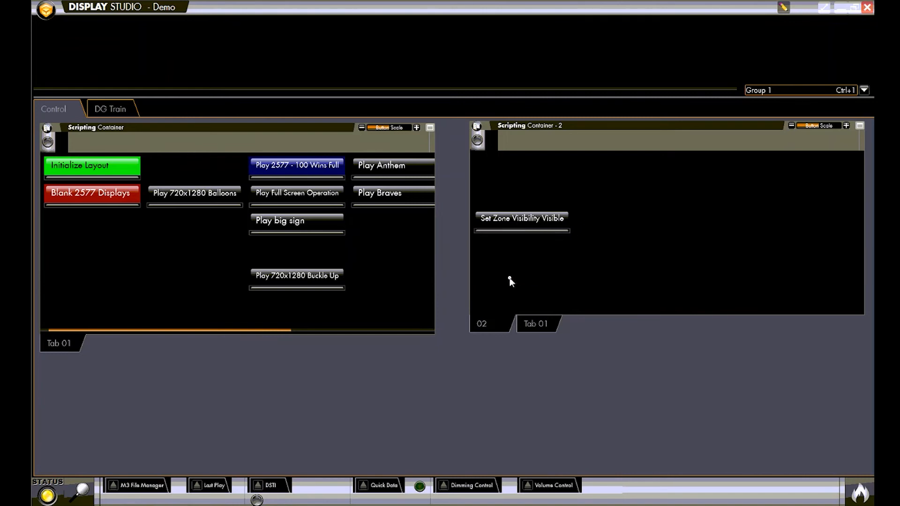
Step: Open the Training workspace from the list of saved workspaces
left_click(49, 12)
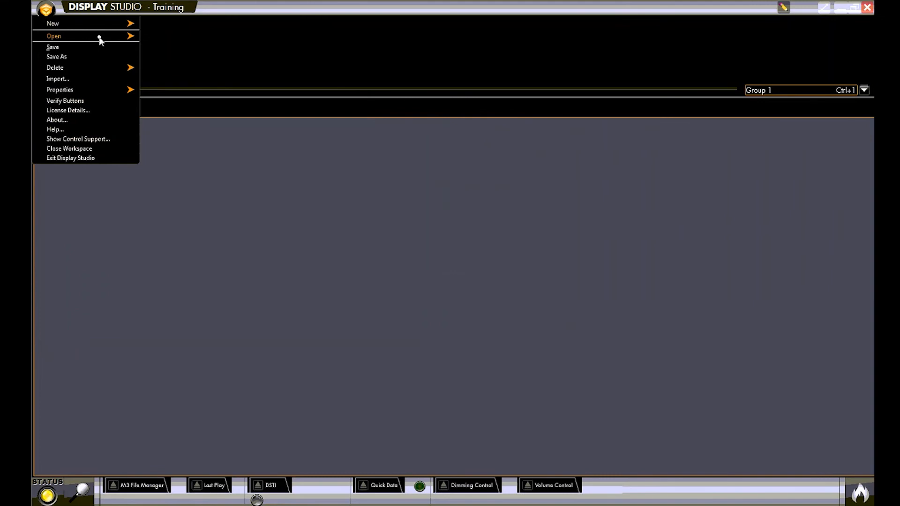
mouse_move(99, 36)
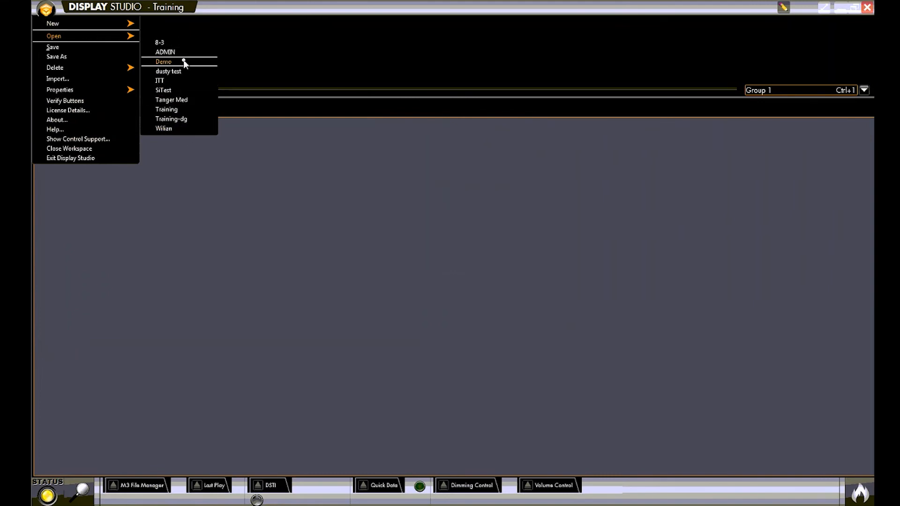
left_click(188, 110)
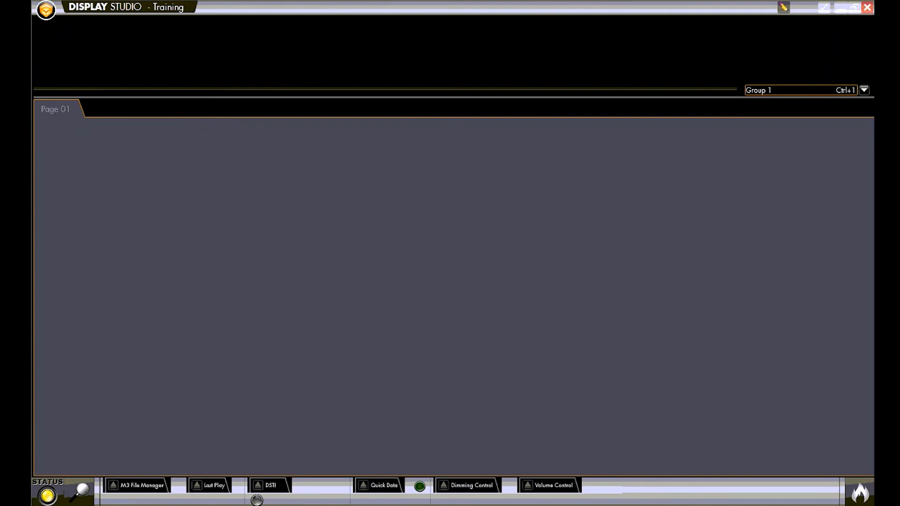
Step: Create a quick display container on Page 01 for the D8AUX-P:Sign 1 display and save it
left_click(113, 486)
right_click(137, 216)
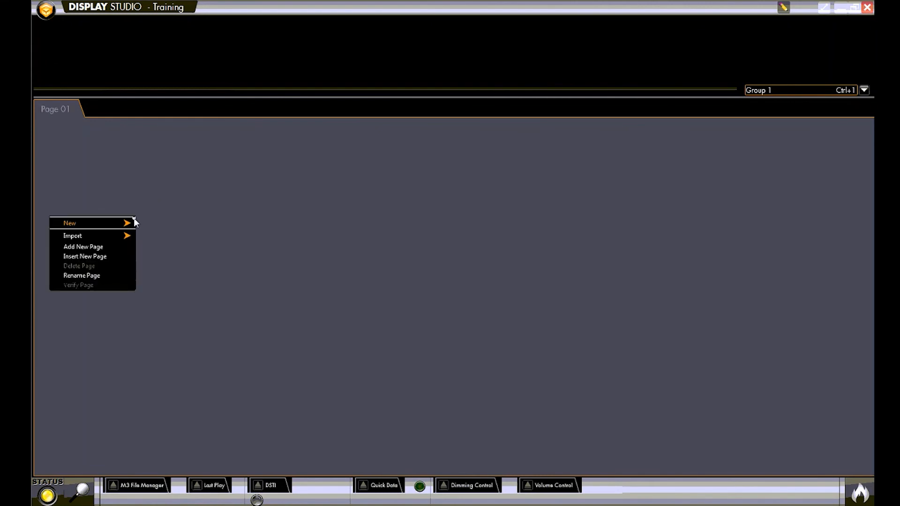
mouse_move(133, 219)
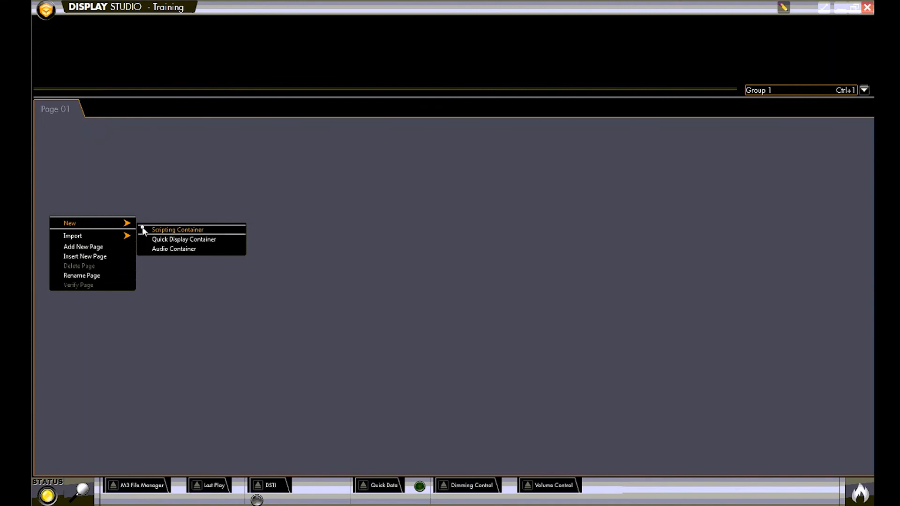
left_click(154, 242)
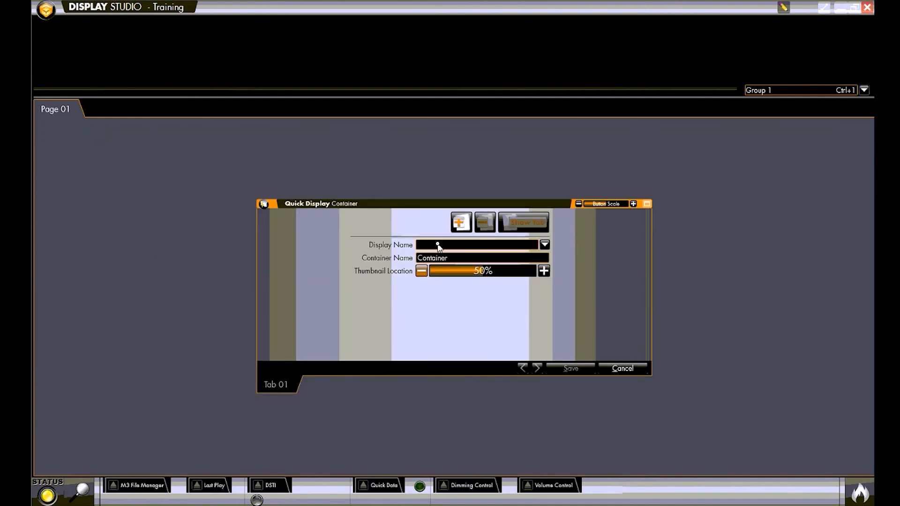
left_click(437, 245)
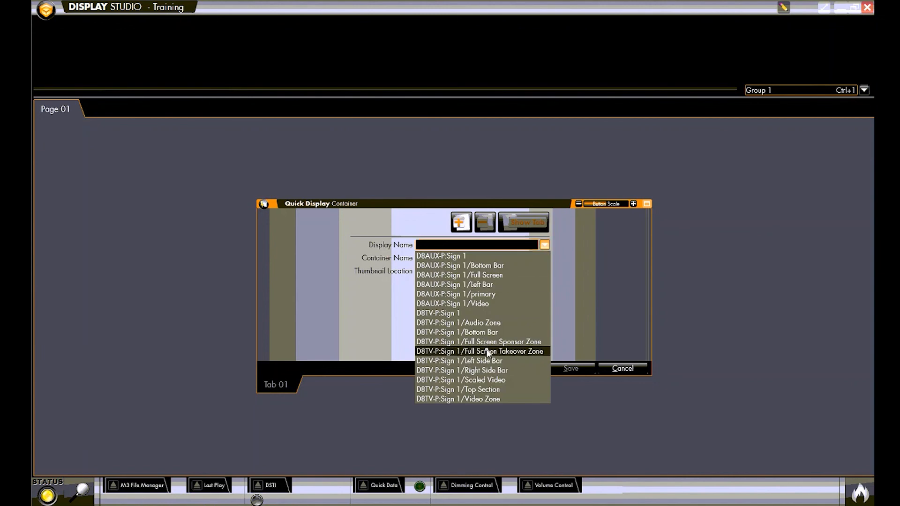
left_click(466, 257)
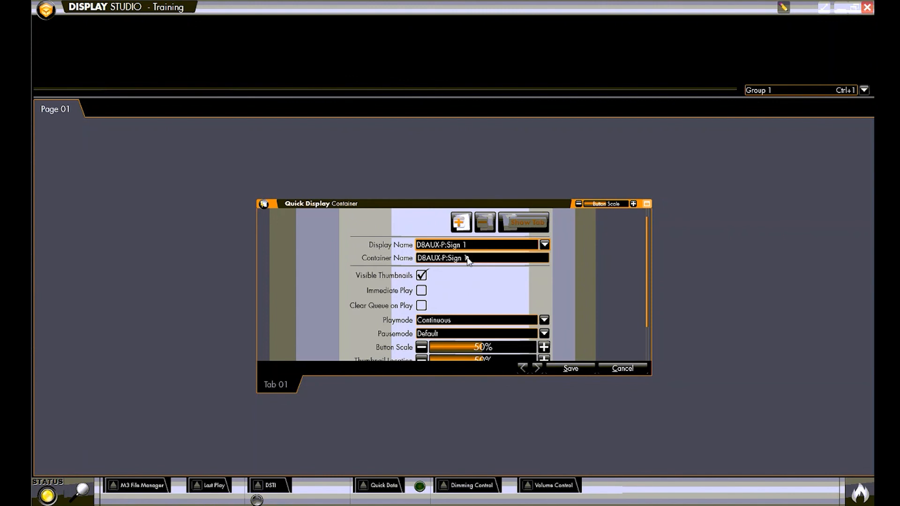
left_click(584, 369)
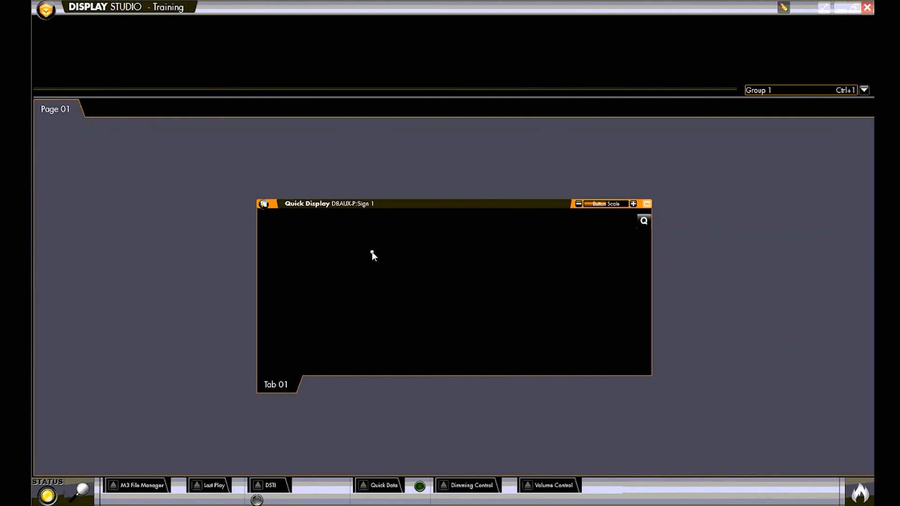
Step: Add a new button to the quick display container and name it with the person's first name
right_click(372, 252)
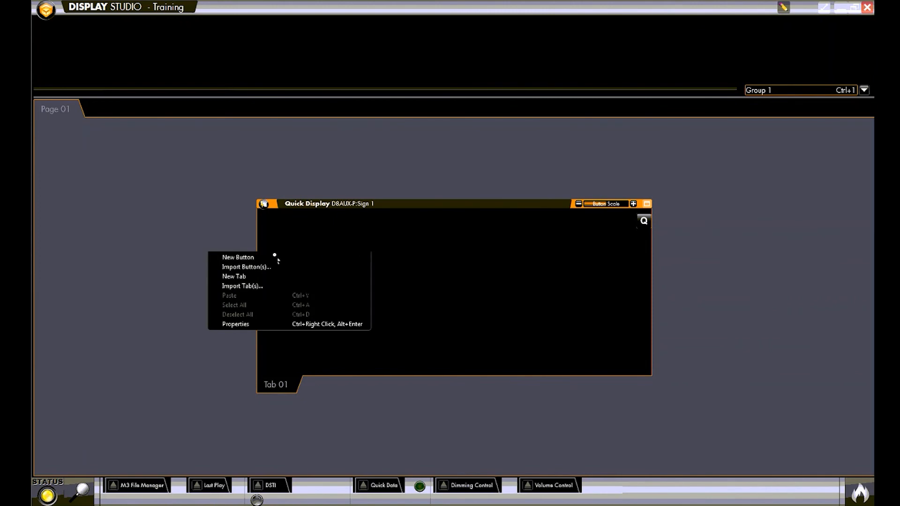
left_click(256, 257)
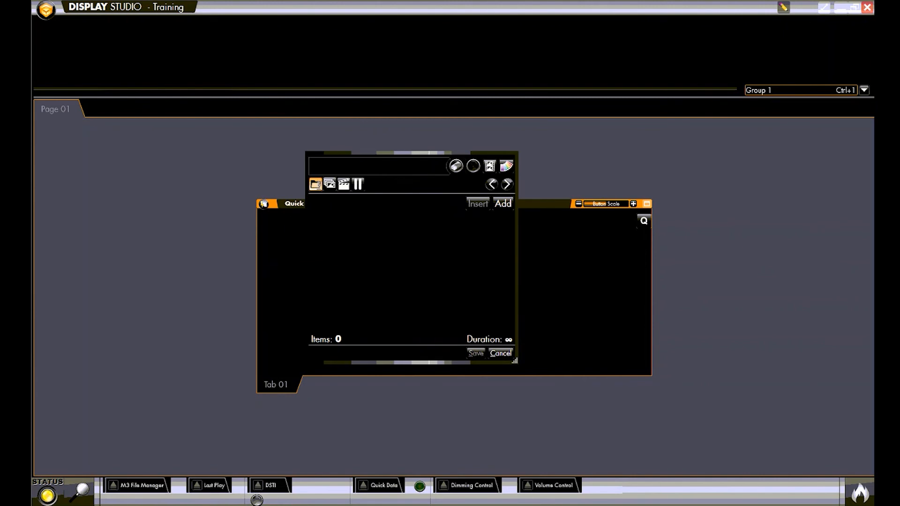
left_click(391, 168)
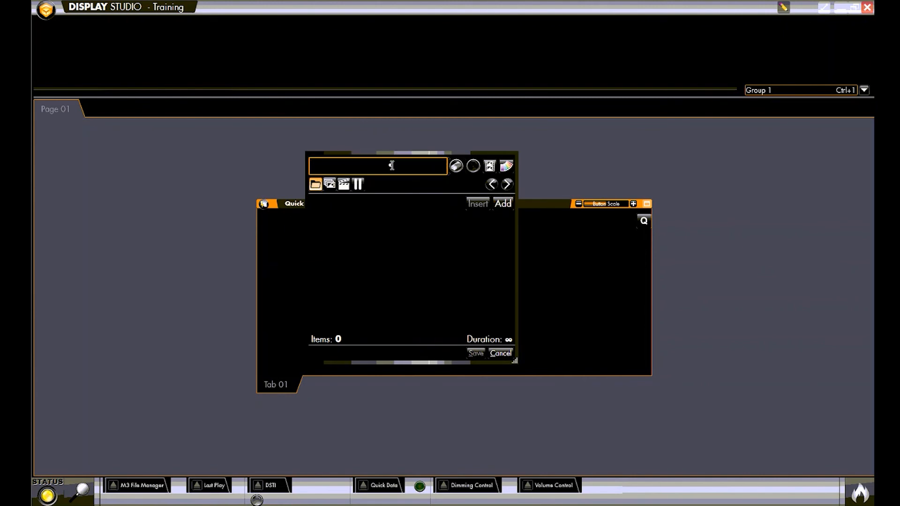
type("Amy")
Step: Add the Hello Bottom file from the Bottom Bar folder to the new button and save the button
left_click(499, 206)
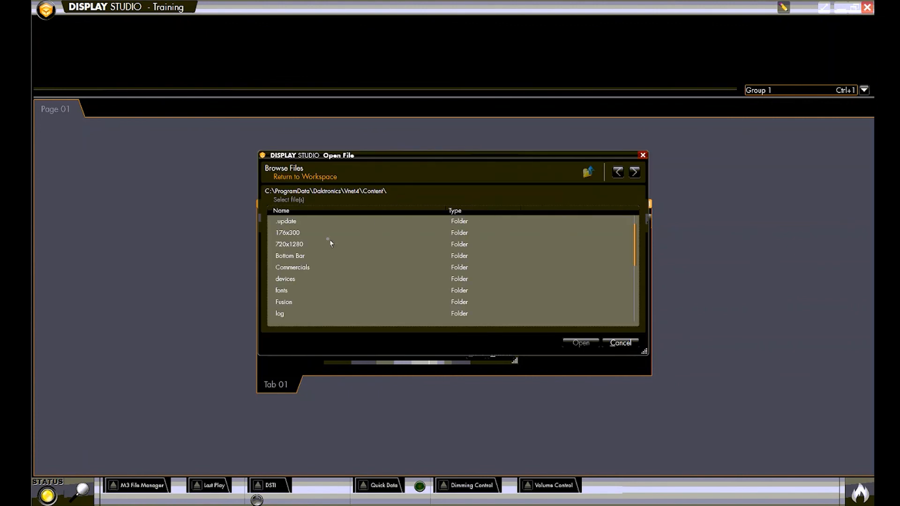
left_click(300, 255)
left_click(584, 343)
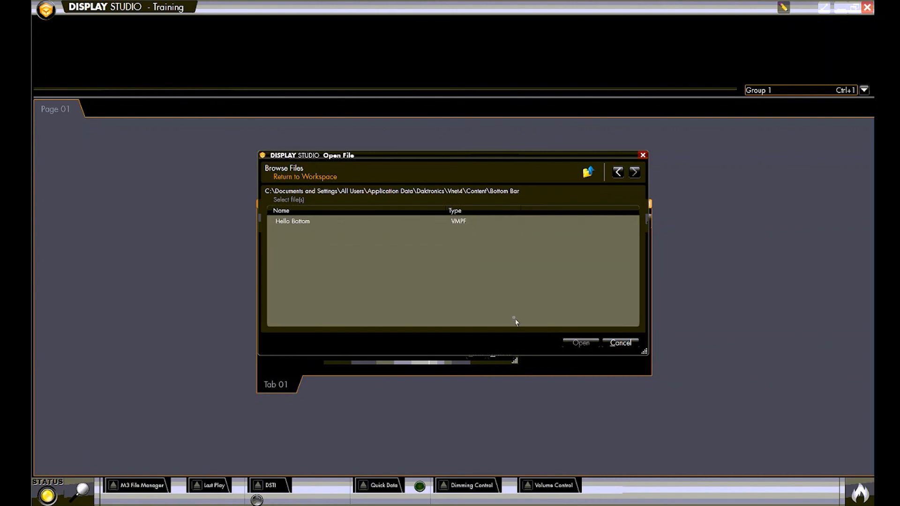
left_click(412, 222)
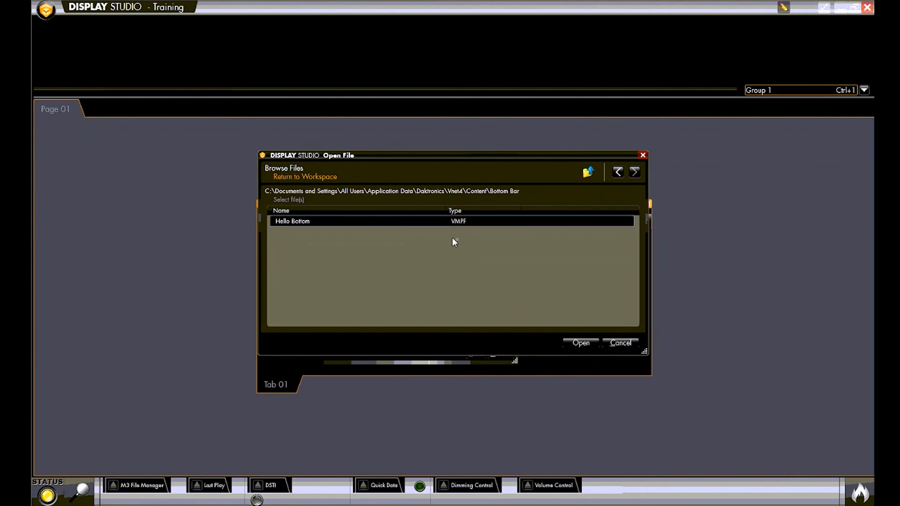
left_click(584, 342)
left_click(476, 354)
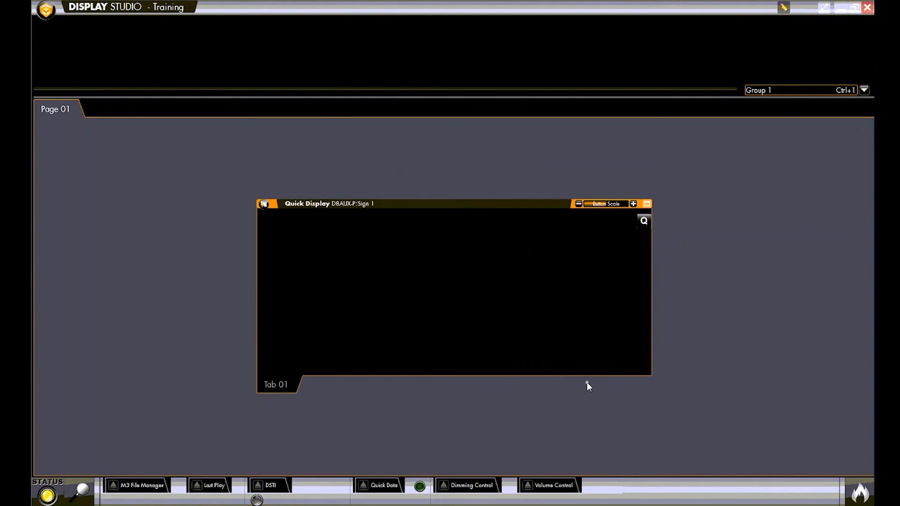
Step: Try to link the quick display container's tab to a library from its properties
right_click(545, 309)
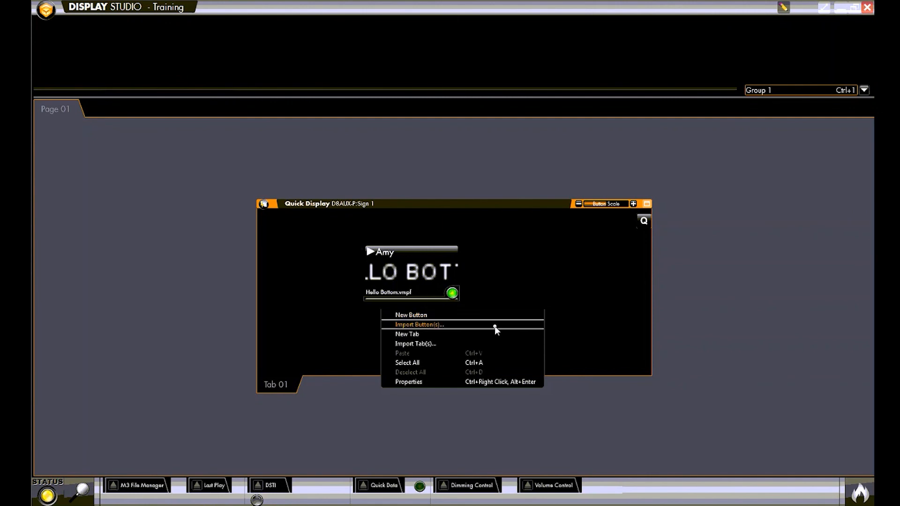
left_click(451, 383)
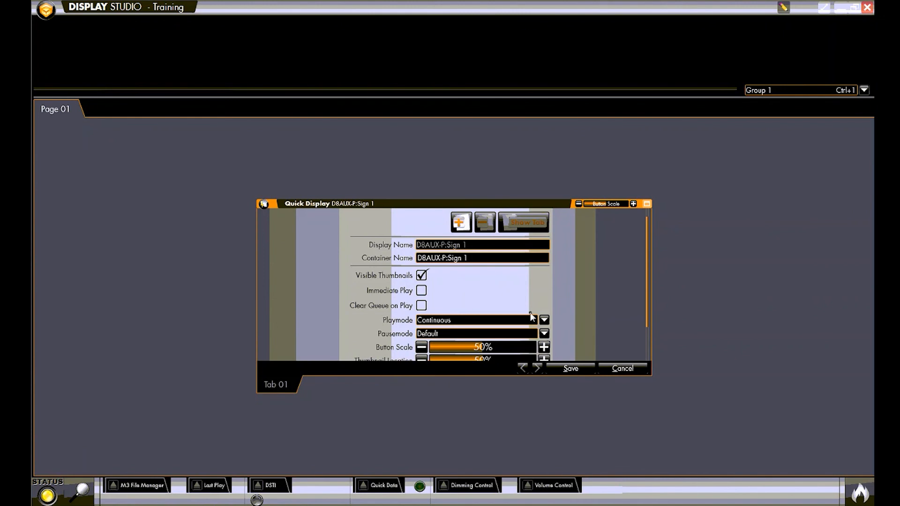
scroll(531, 318, "down", 2)
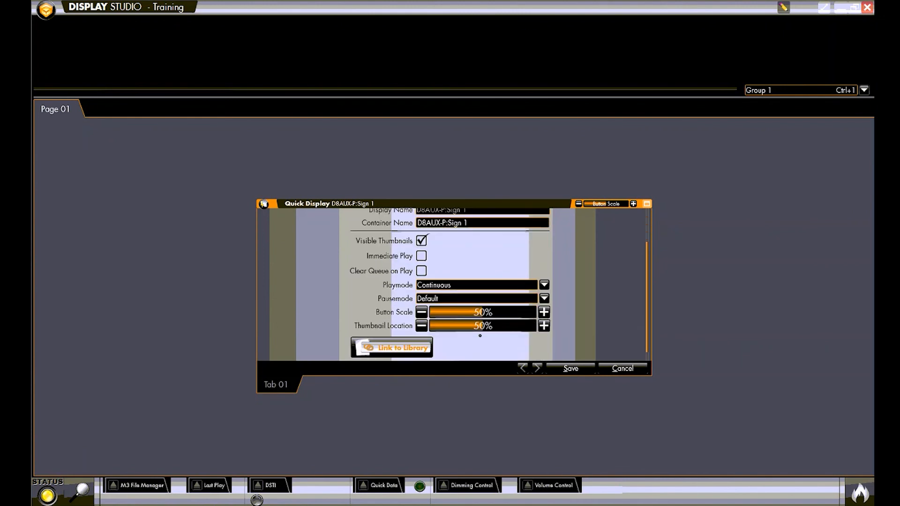
left_click(403, 354)
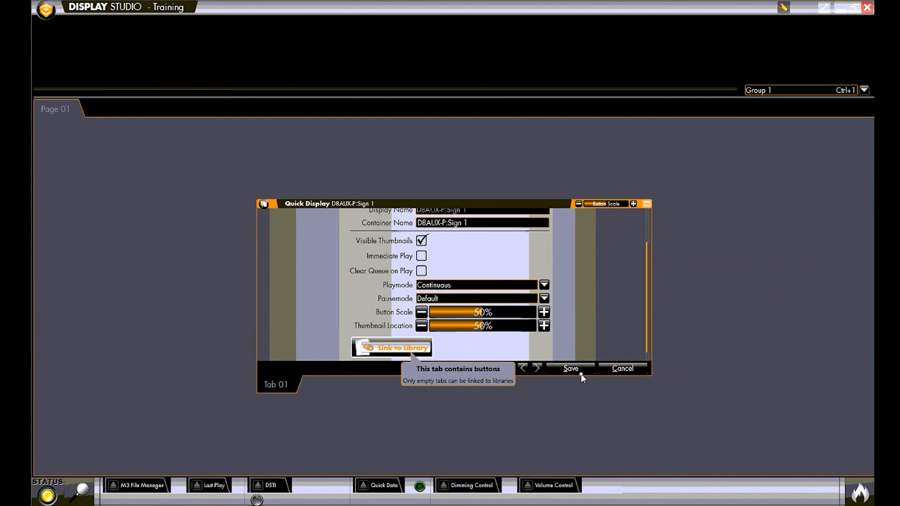
left_click(617, 373)
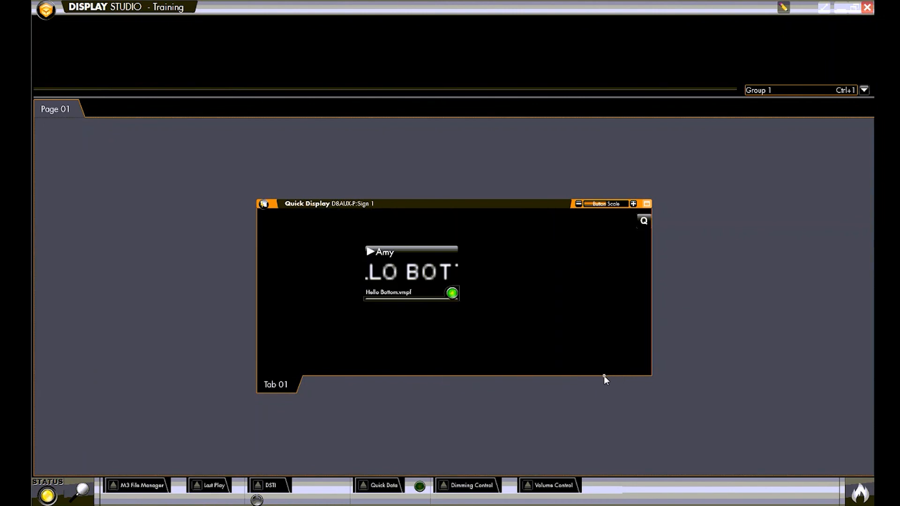
Step: Move the Hello Bottom button to the leftmost slot of its row and show the container's play queue
left_click_drag(420, 259, 320, 238)
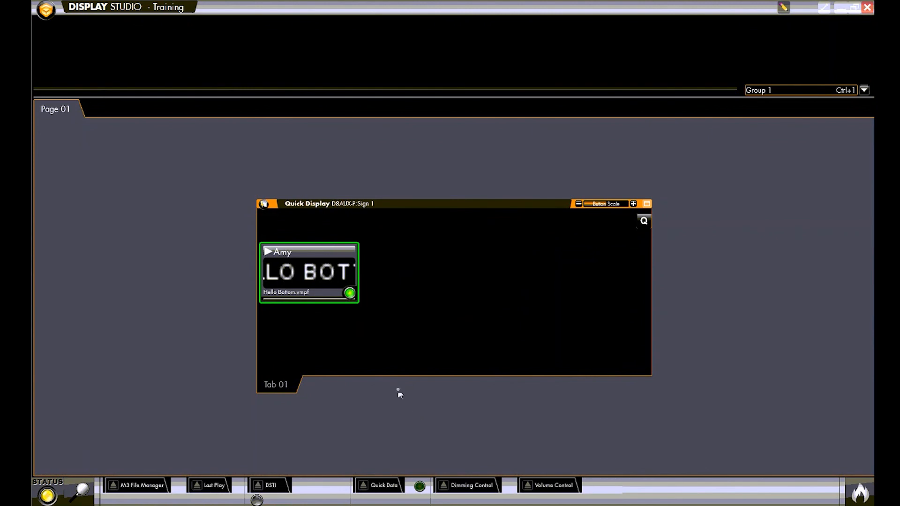
left_click(640, 224)
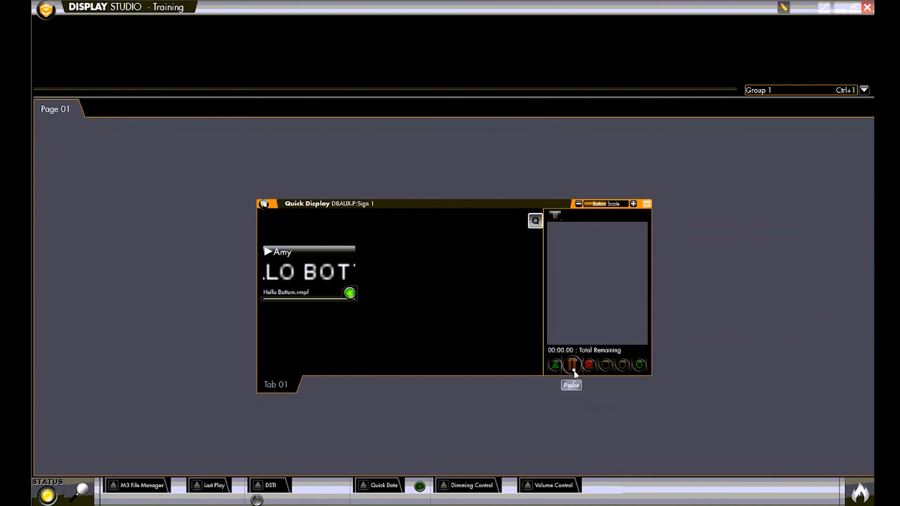
Step: Switch to Content Studio and create a new presentation for the D8TV-P 1280x720 Full Color Matrix display type
left_click(783, 8)
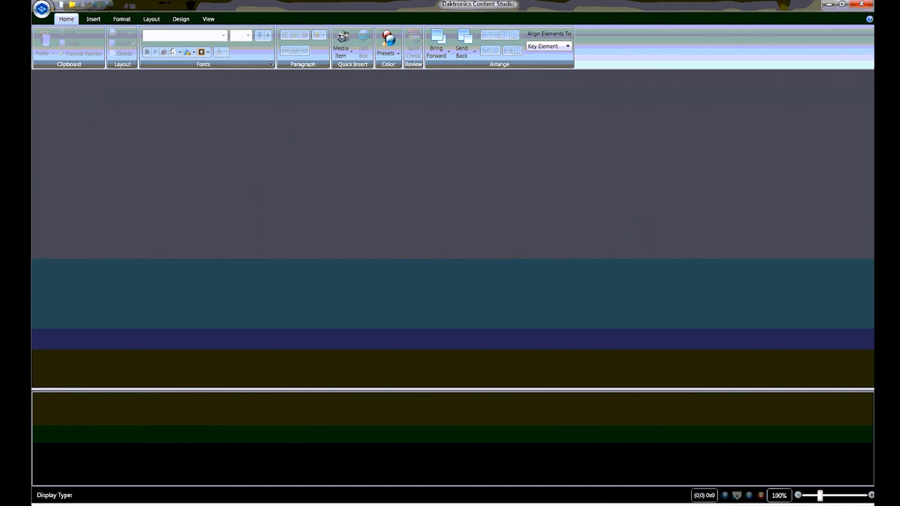
left_click(61, 5)
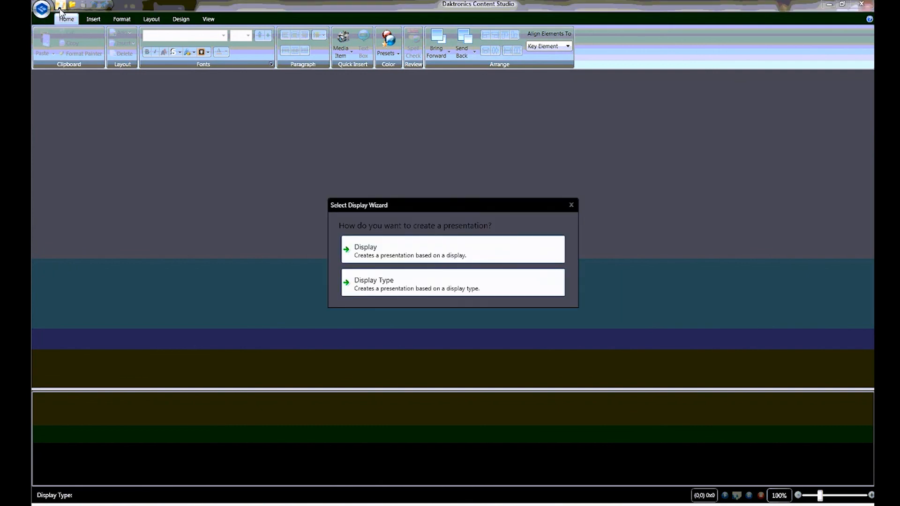
left_click(423, 291)
left_click(412, 254)
left_click(574, 362)
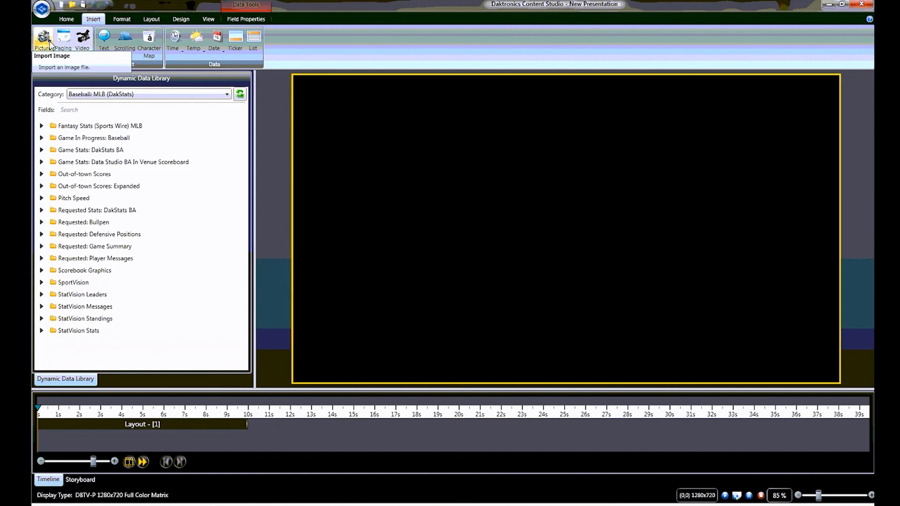
Step: Insert a time field in the 11:00 PM format and enlarge it to about 1049x352 on the layout
left_click(175, 45)
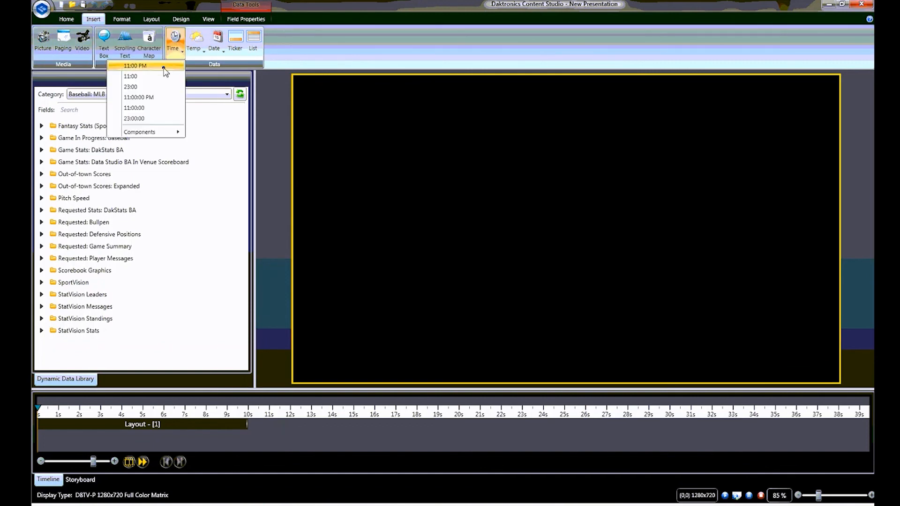
left_click(163, 68)
left_click_drag(337, 88, 740, 225)
Step: Fill the time field's background with solid blue
left_click(118, 22)
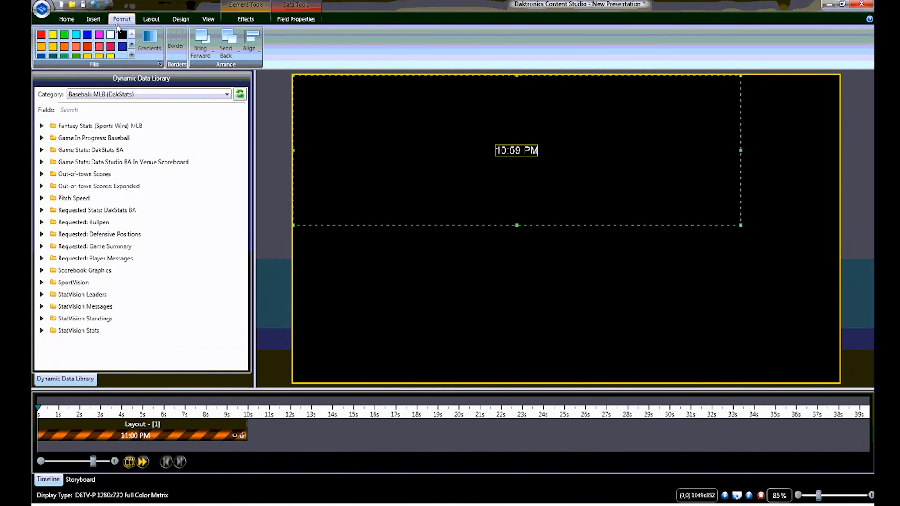
left_click(88, 35)
scroll(94, 21, "down", 3)
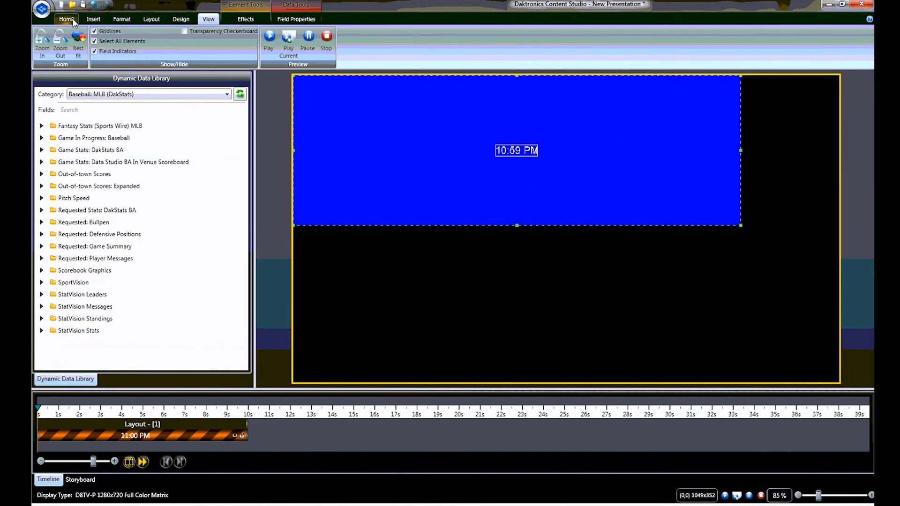
Step: Set the time field's font size to 80 and move the field to about (139,165) on the layout
scroll(97, 21, "up", 5)
left_click(246, 35)
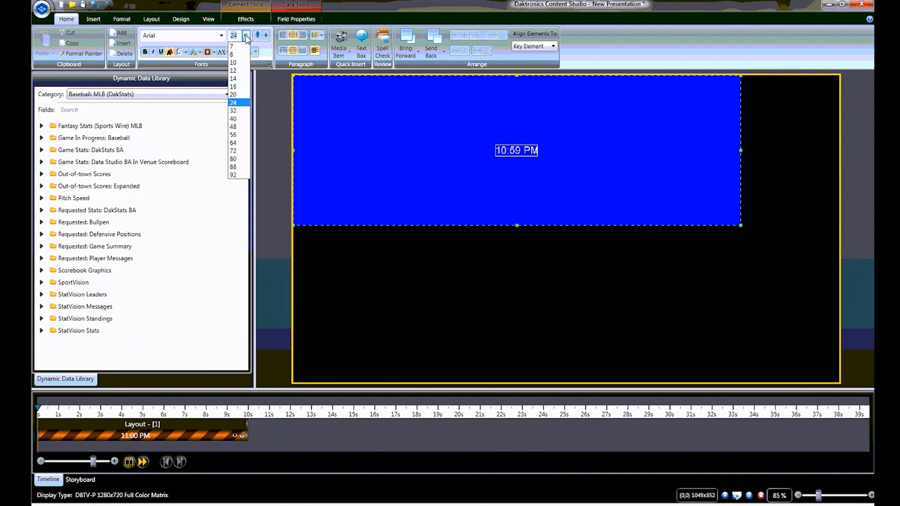
left_click(233, 135)
left_click(246, 35)
left_click(233, 159)
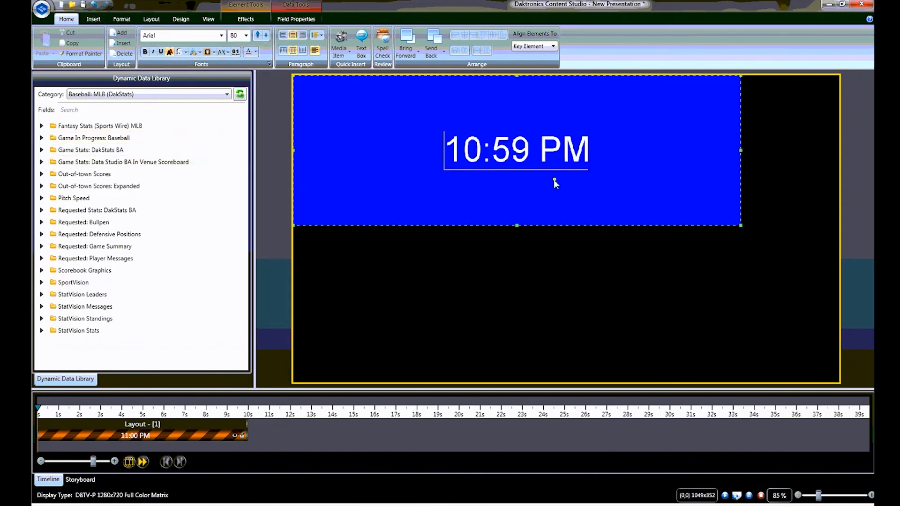
left_click_drag(493, 99, 553, 170)
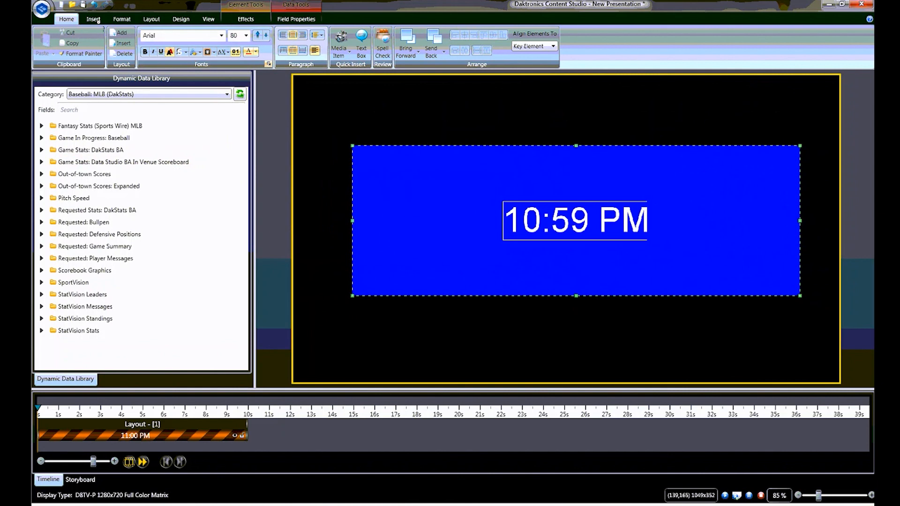
Step: Save the presentation as a VMPF file named test in the D8TV-P content folder
left_click(42, 8)
left_click(77, 114)
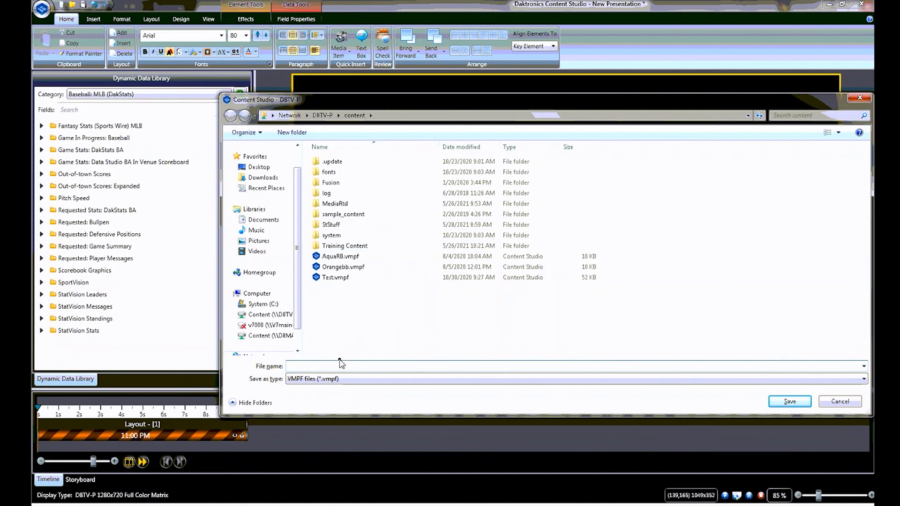
type("test")
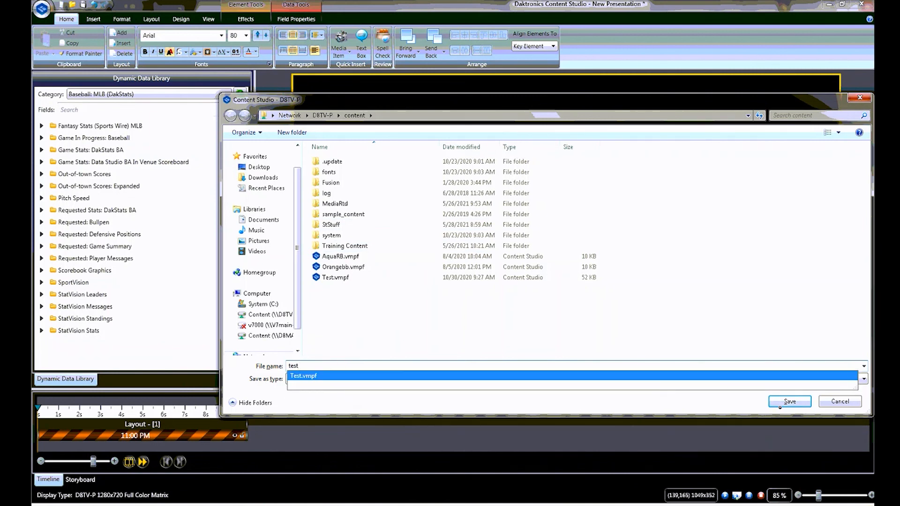